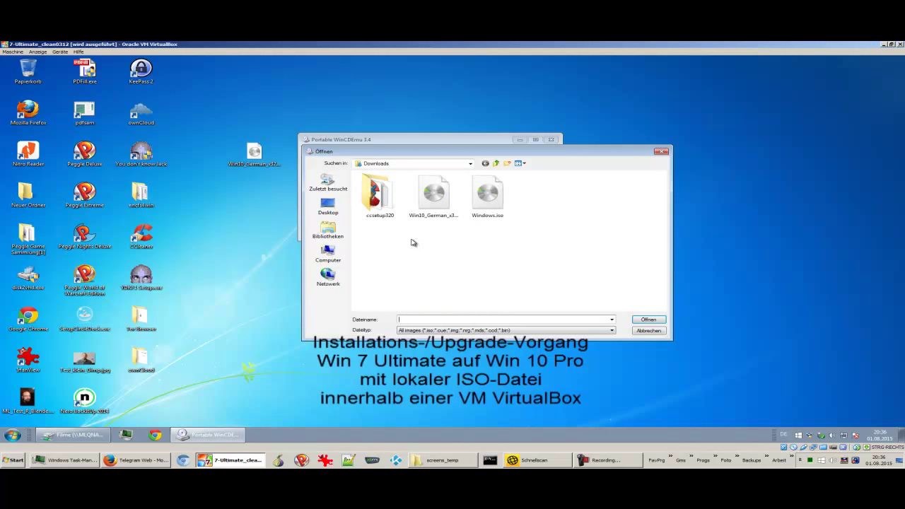
Mount the Win10_German_x32.iso image from the Desktop as a virtual drive
click(327, 206)
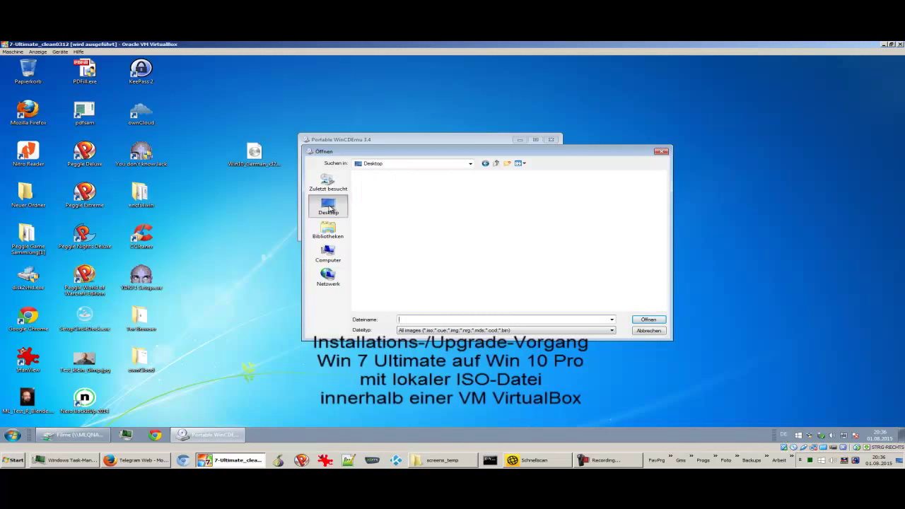
click(396, 284)
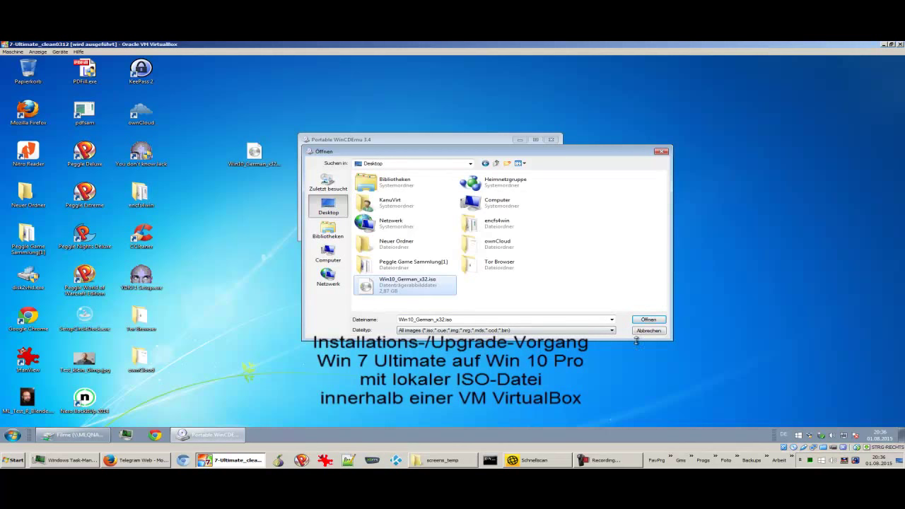
click(658, 320)
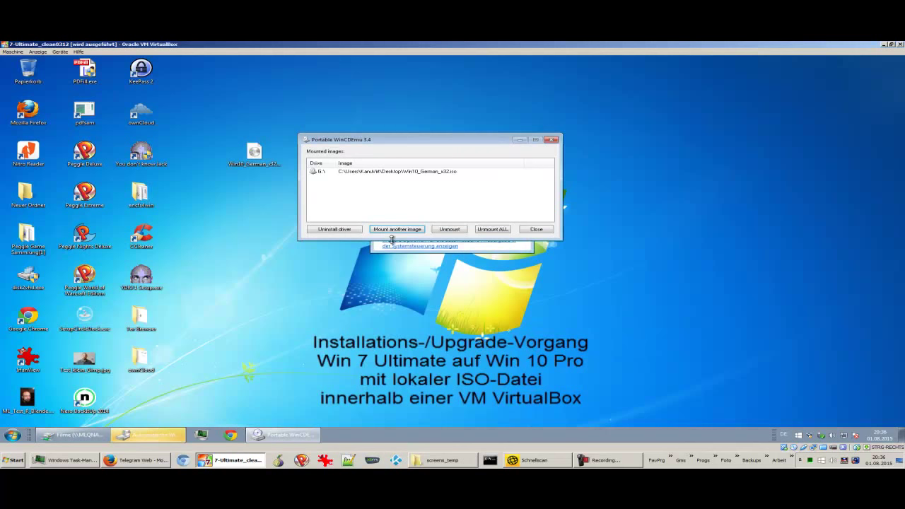
Open the mounted CD drive (G:) to view its files, run setup.exe and allow it to make changes to the computer
click(157, 435)
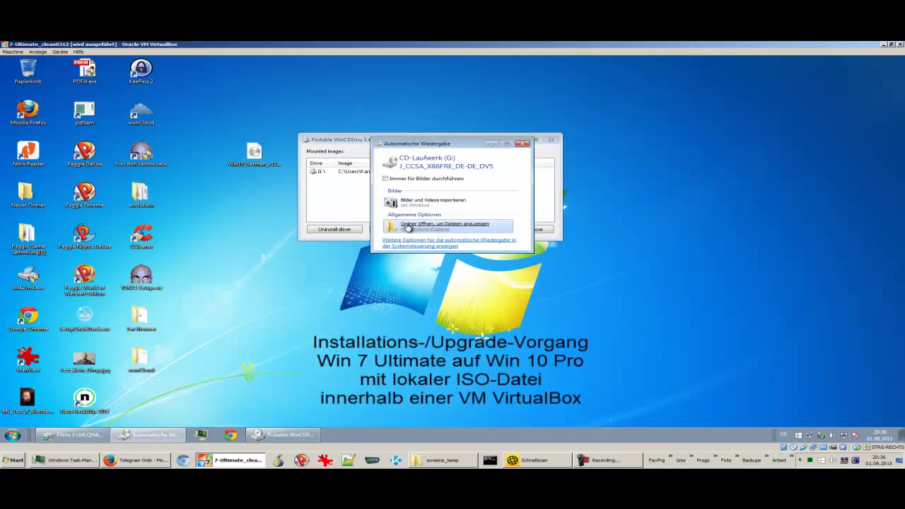
click(407, 226)
double_click(463, 216)
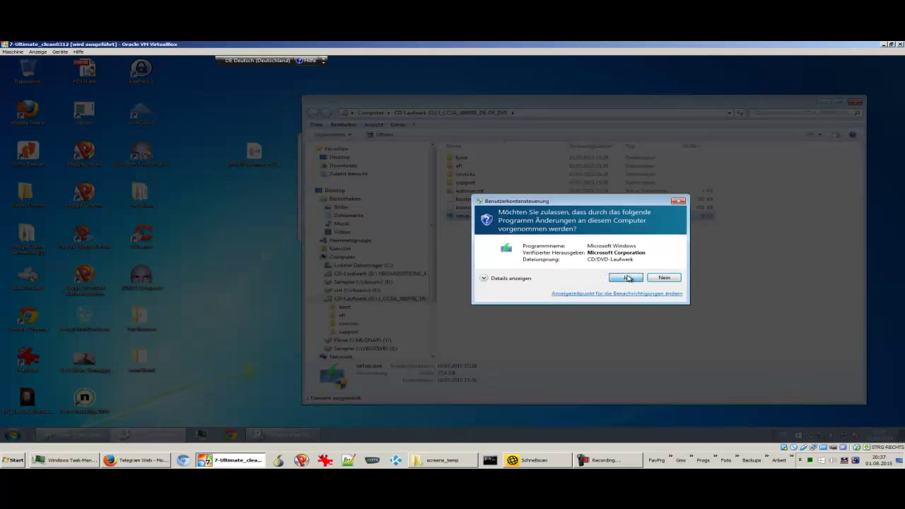
click(626, 277)
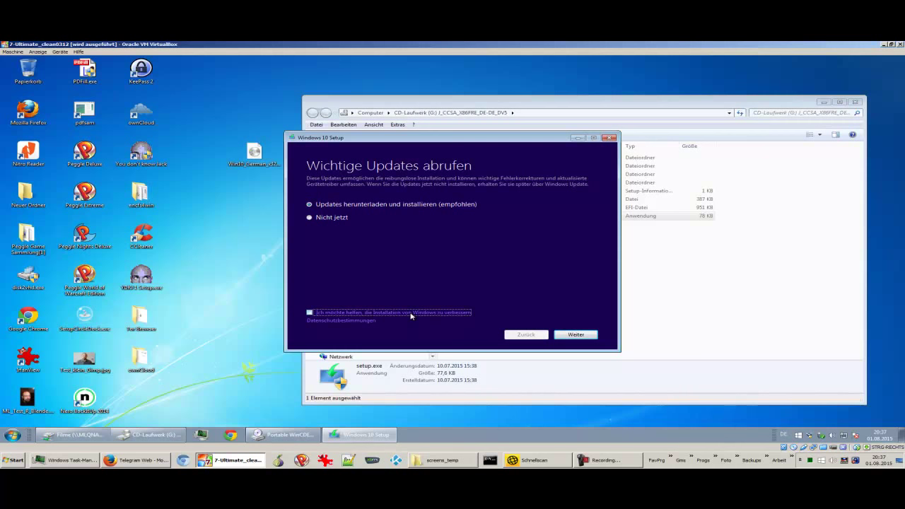
Continue Windows 10 Setup with updates being downloaded and installed, and minimize the drive's file window
click(578, 335)
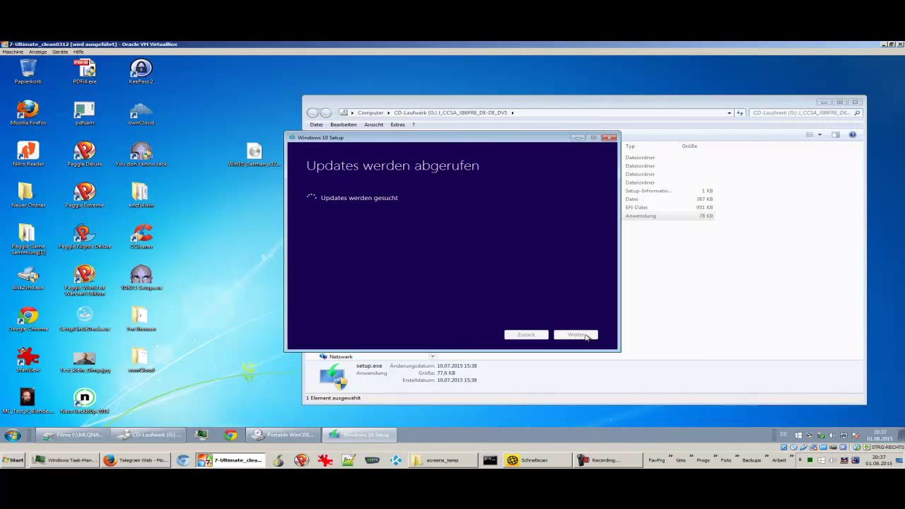
click(823, 103)
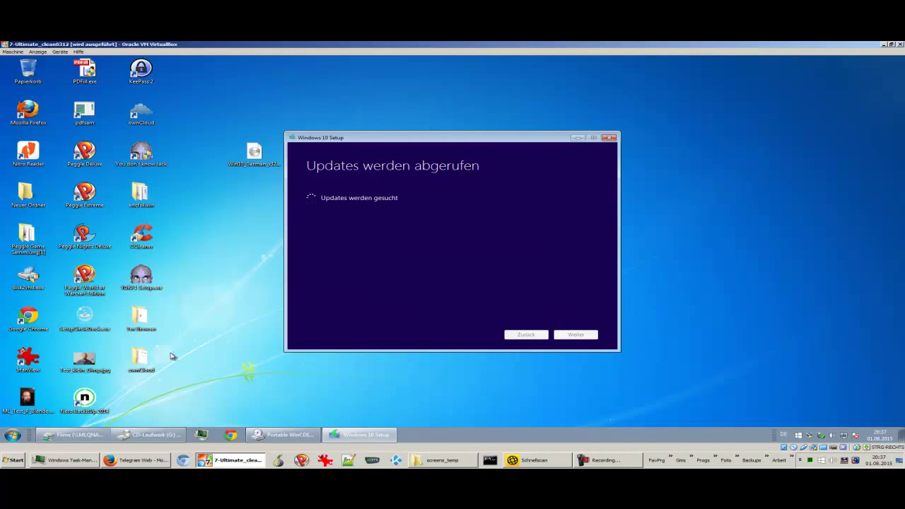
click(12, 435)
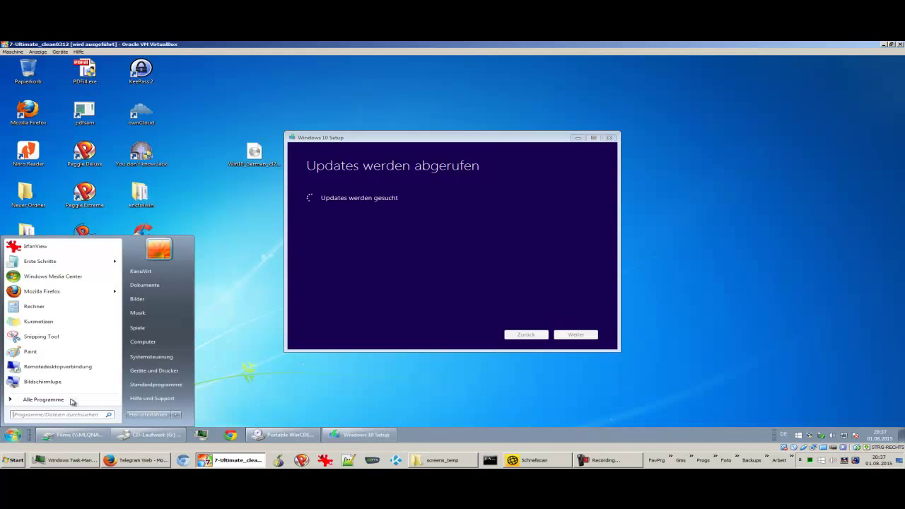
click(508, 308)
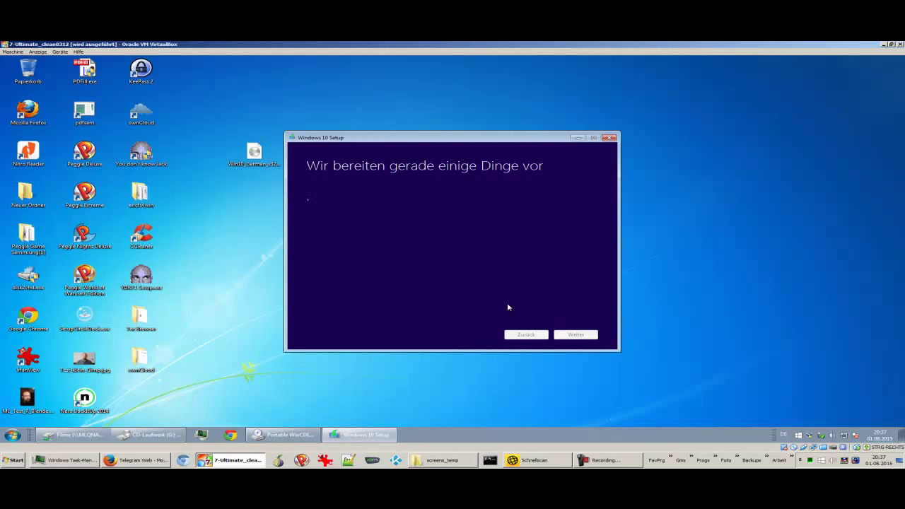
Reposition the setup window near the middle of the desktop and read through the licence terms to the end
drag(417, 138, 679, 204)
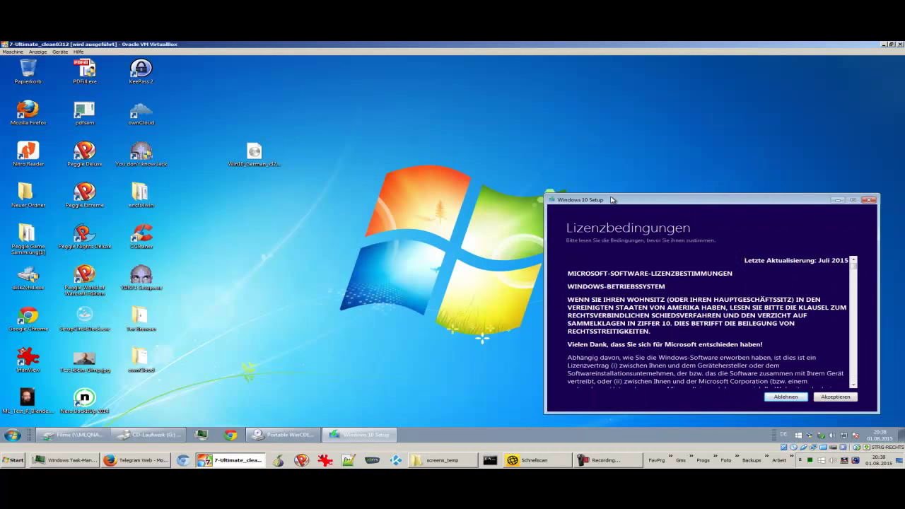
drag(620, 202, 384, 168)
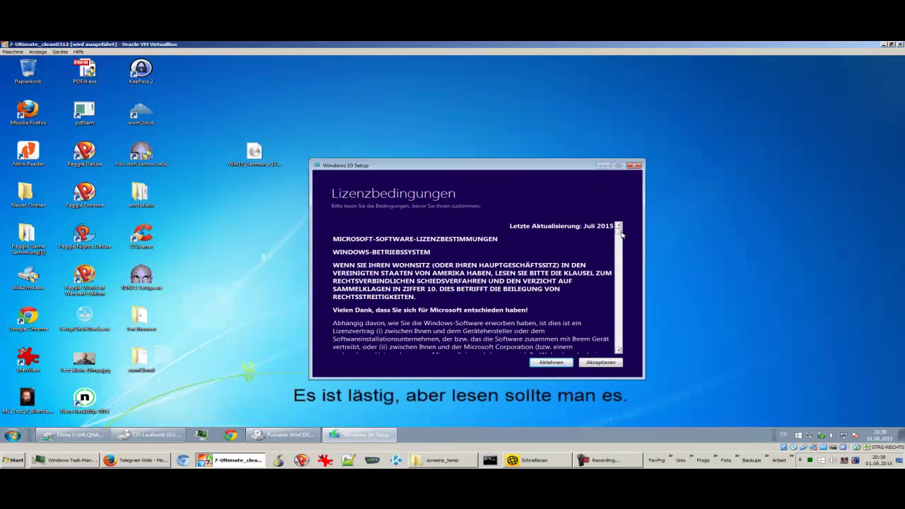
scroll(621, 233, down, 1)
scroll(620, 234, down, 3)
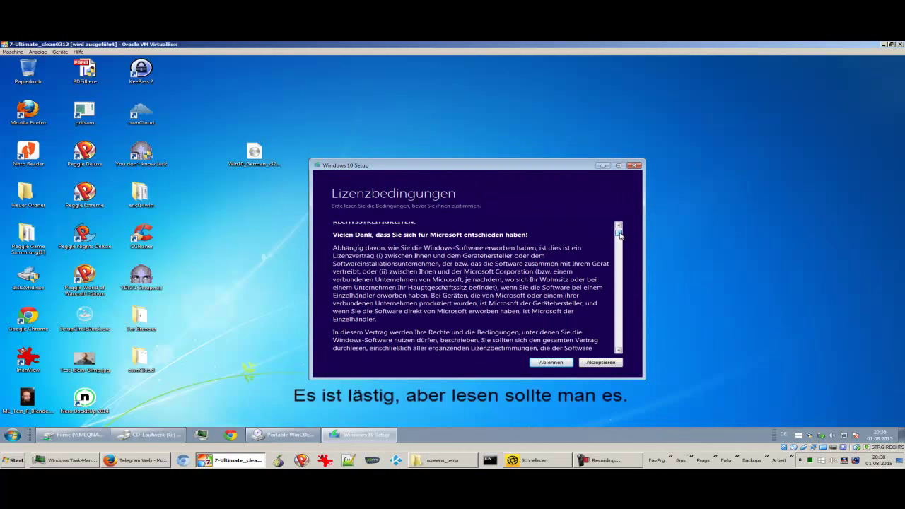
scroll(620, 236, down, 3)
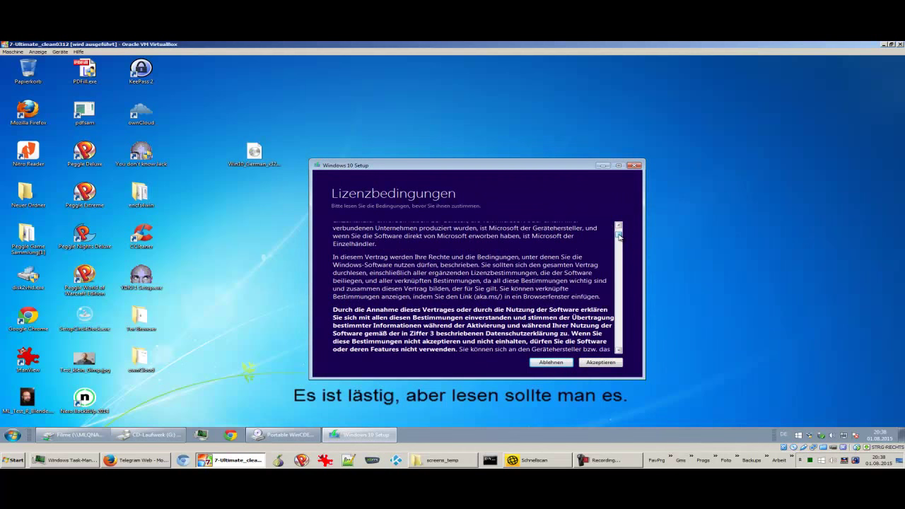
scroll(619, 237, down, 3)
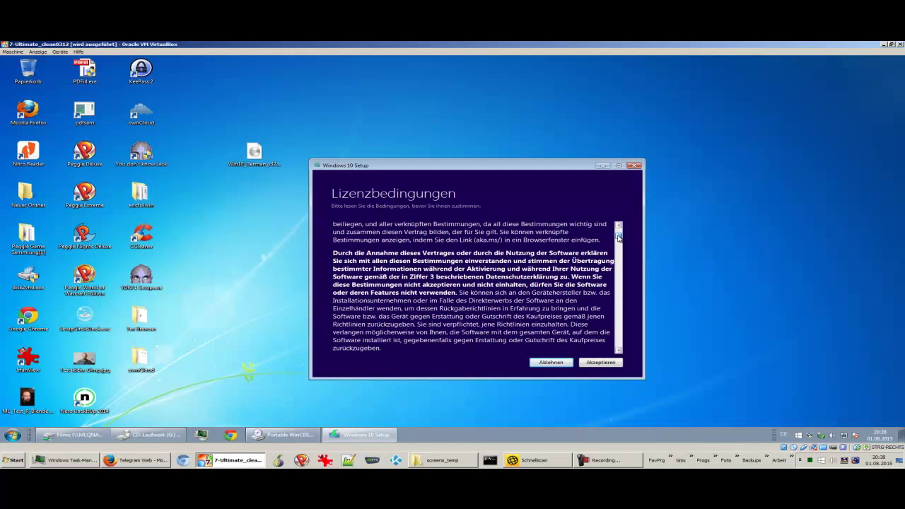
scroll(618, 239, down, 3)
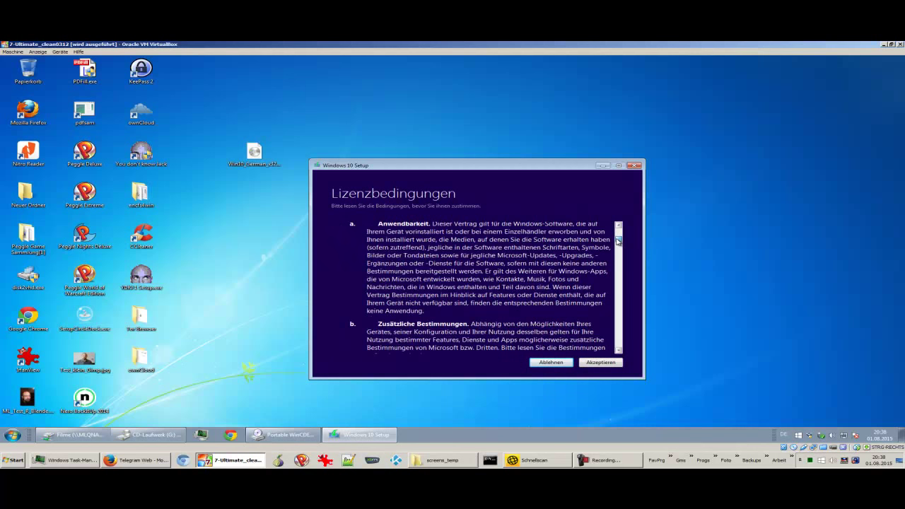
scroll(617, 241, down, 7)
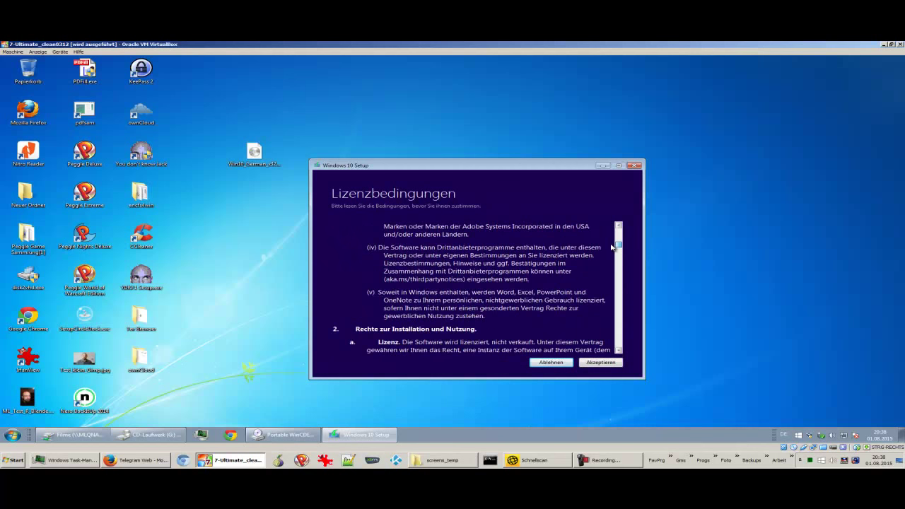
scroll(612, 247, down, 10)
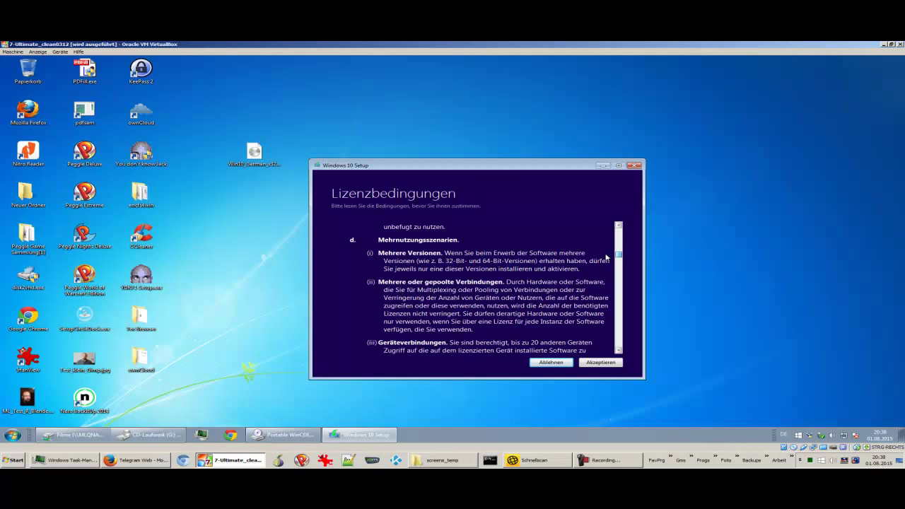
drag(618, 255, 617, 350)
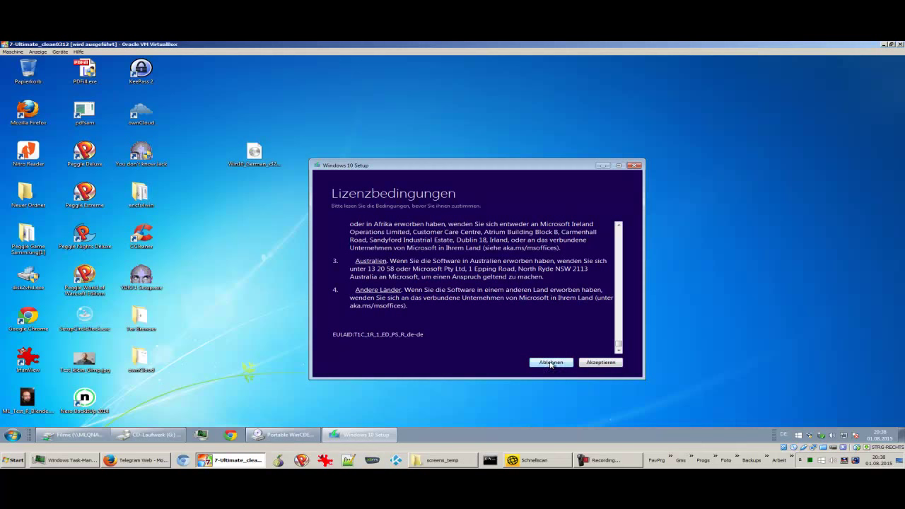
Accept the licence terms and start installing Windows 10 Pro, keeping personal files and apps
click(551, 363)
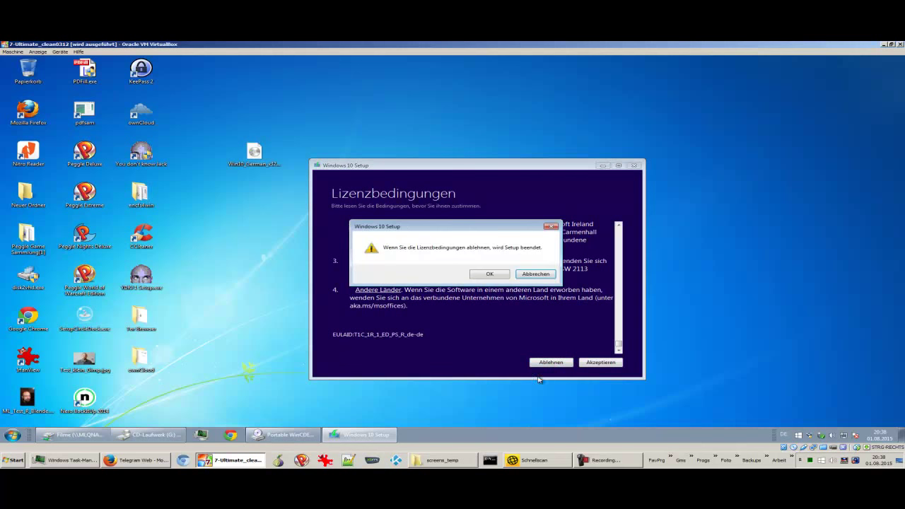
click(542, 276)
click(600, 363)
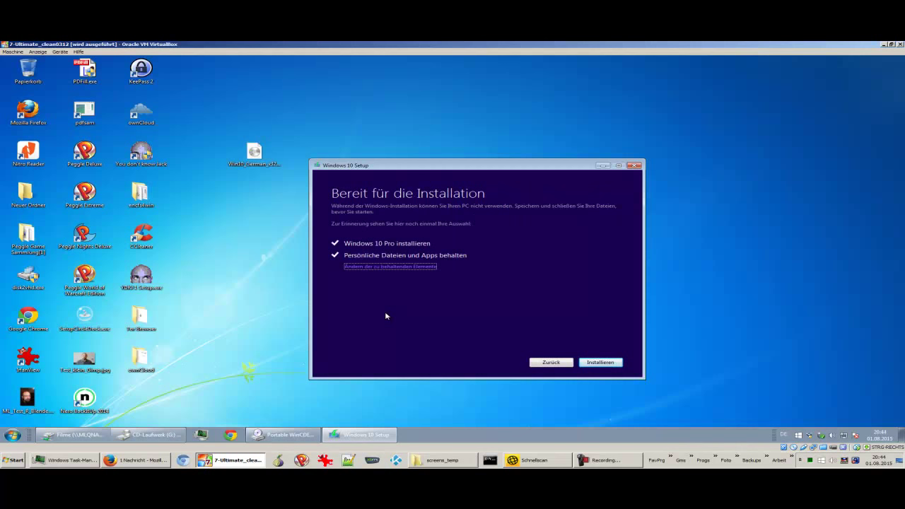
click(599, 361)
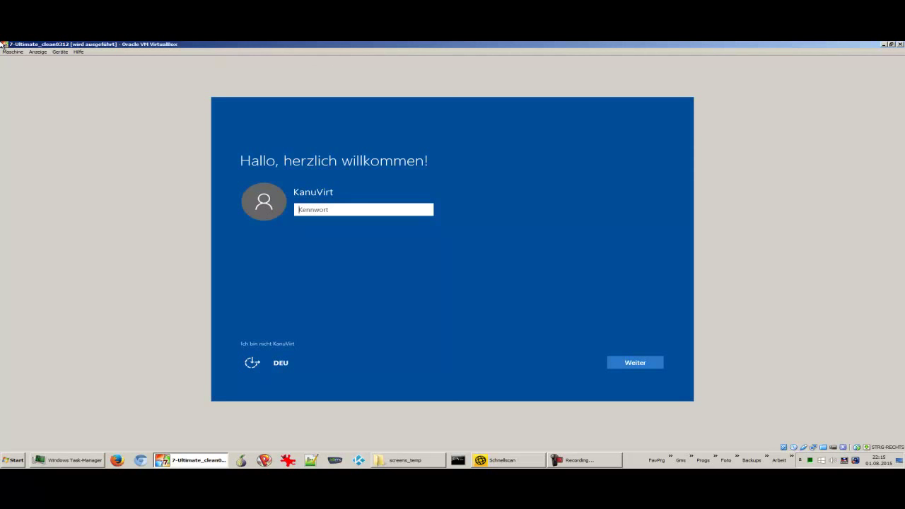
Enter the account password on the Windows 10 welcome screen and continue
text(••••••)
click(612, 364)
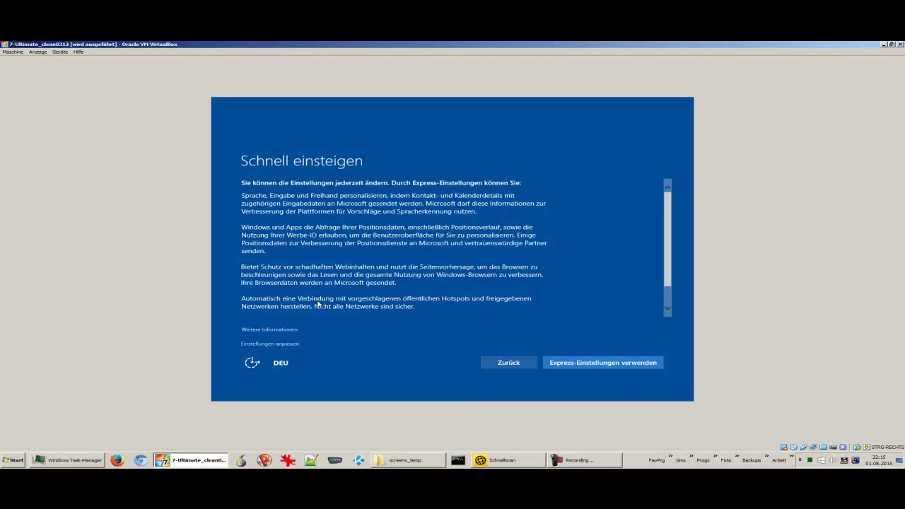
Customize the settings instead of using express settings, and turn off all three personalization options and the location option
click(267, 344)
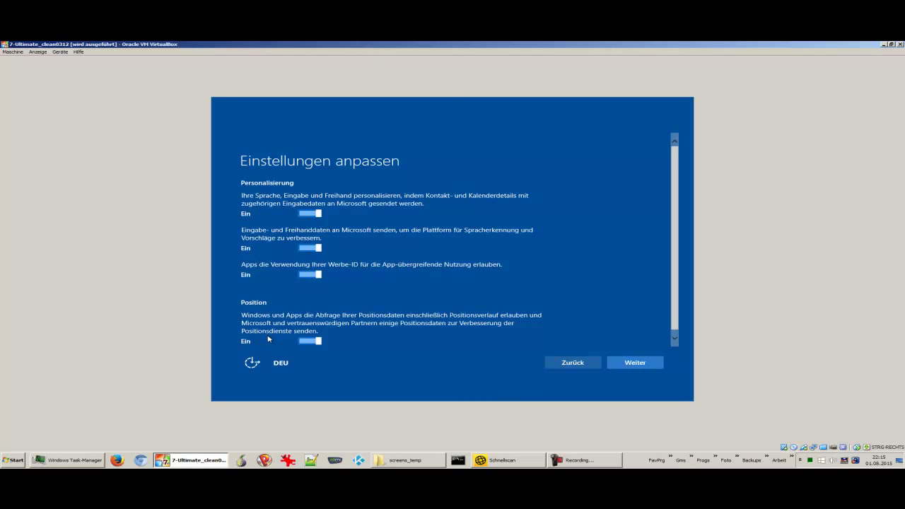
click(309, 213)
click(309, 249)
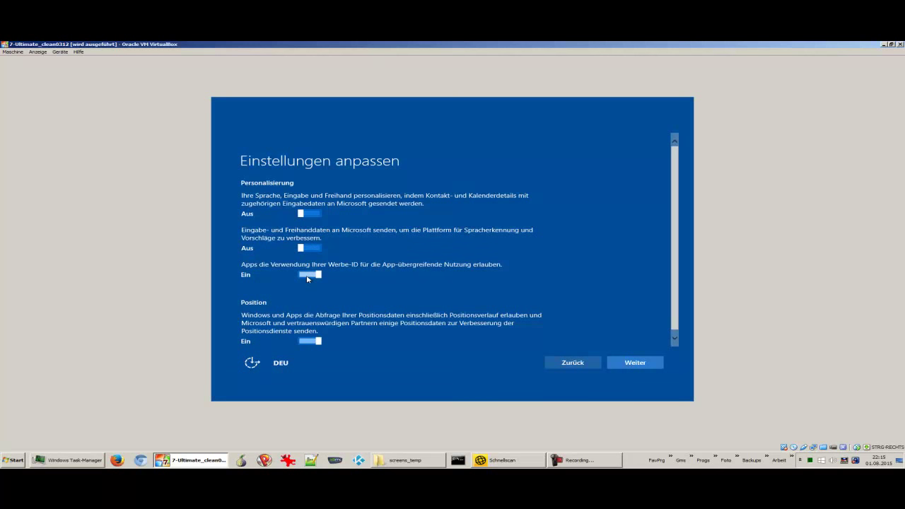
click(308, 276)
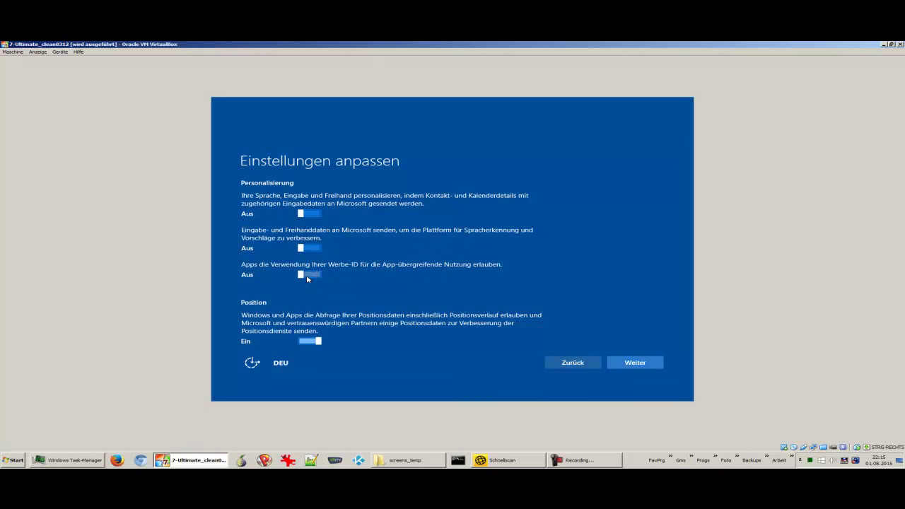
click(306, 342)
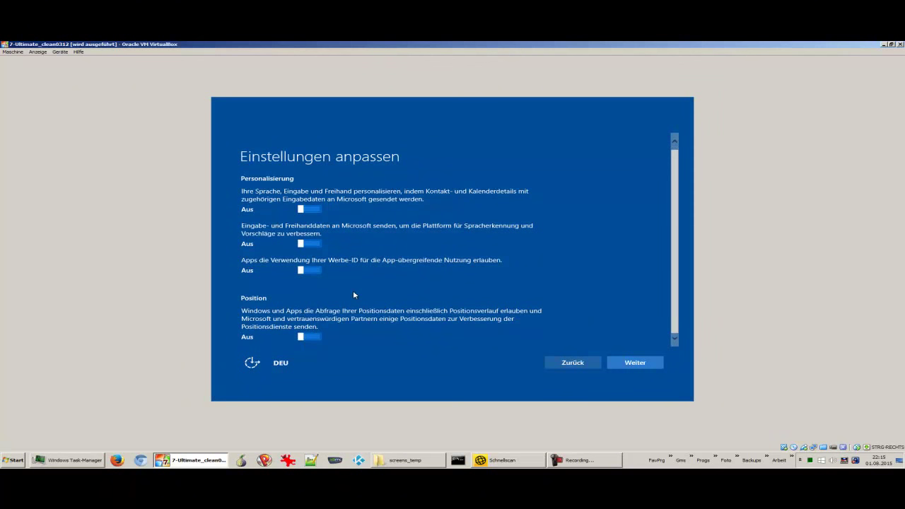
click(624, 366)
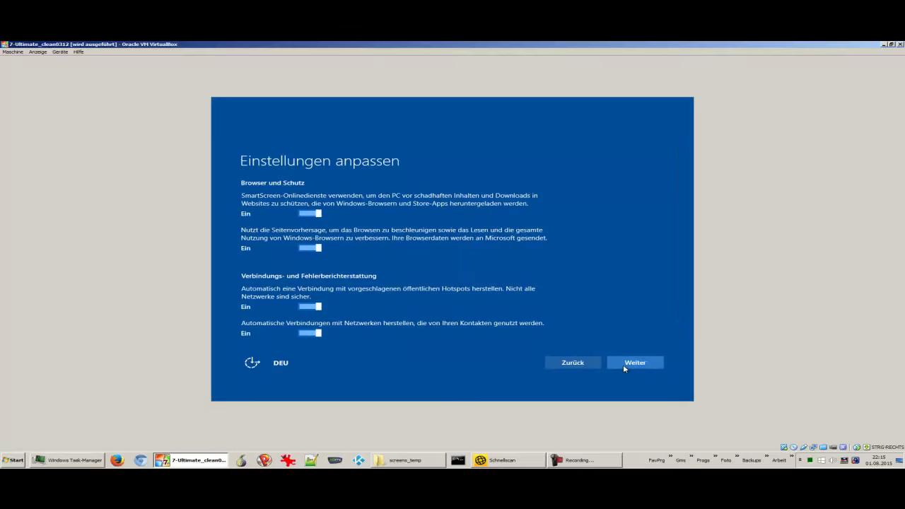
Turn off page prediction, automatic hotspot and contact-network connections, and error and diagnostics reporting, and accept the new default Windows apps
click(312, 248)
scroll(310, 252, down, 1)
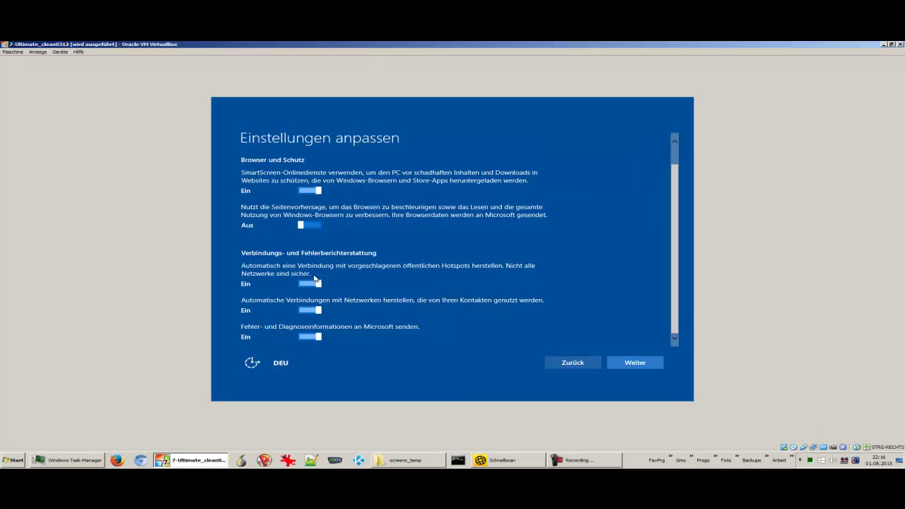
click(311, 283)
click(315, 311)
click(304, 339)
click(631, 364)
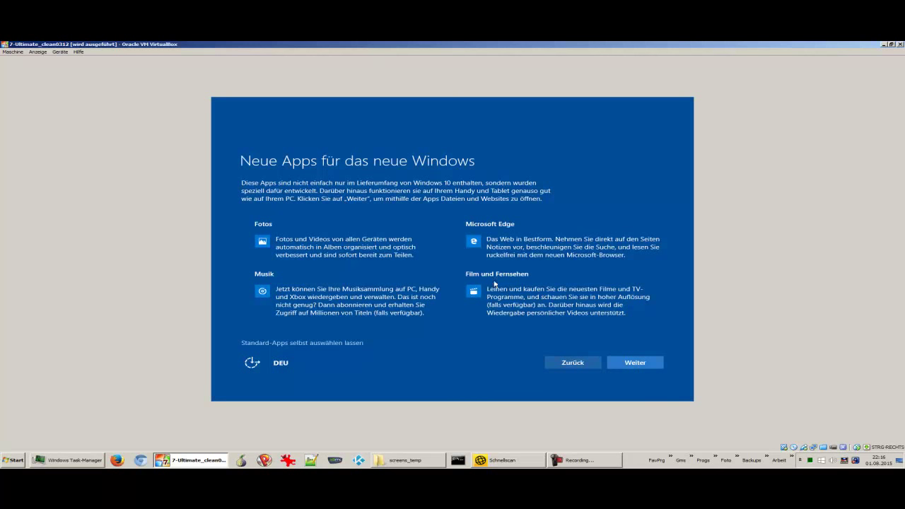
click(632, 367)
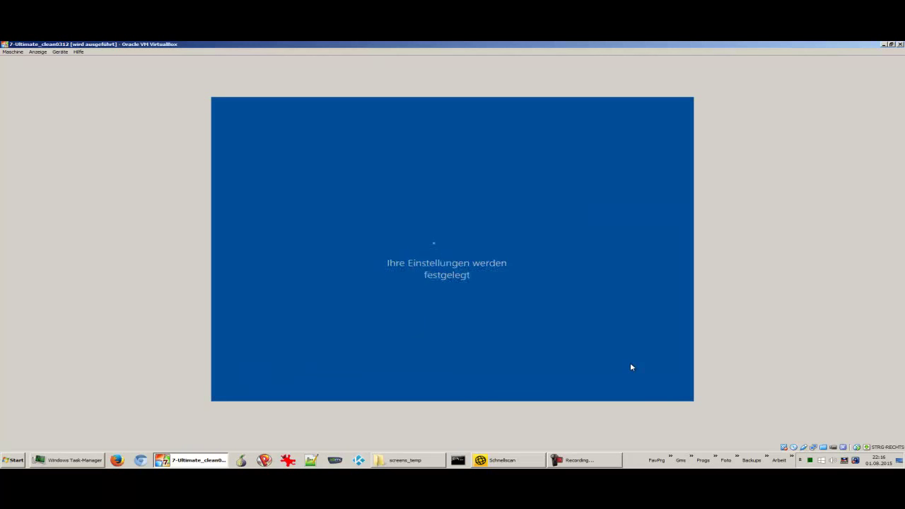